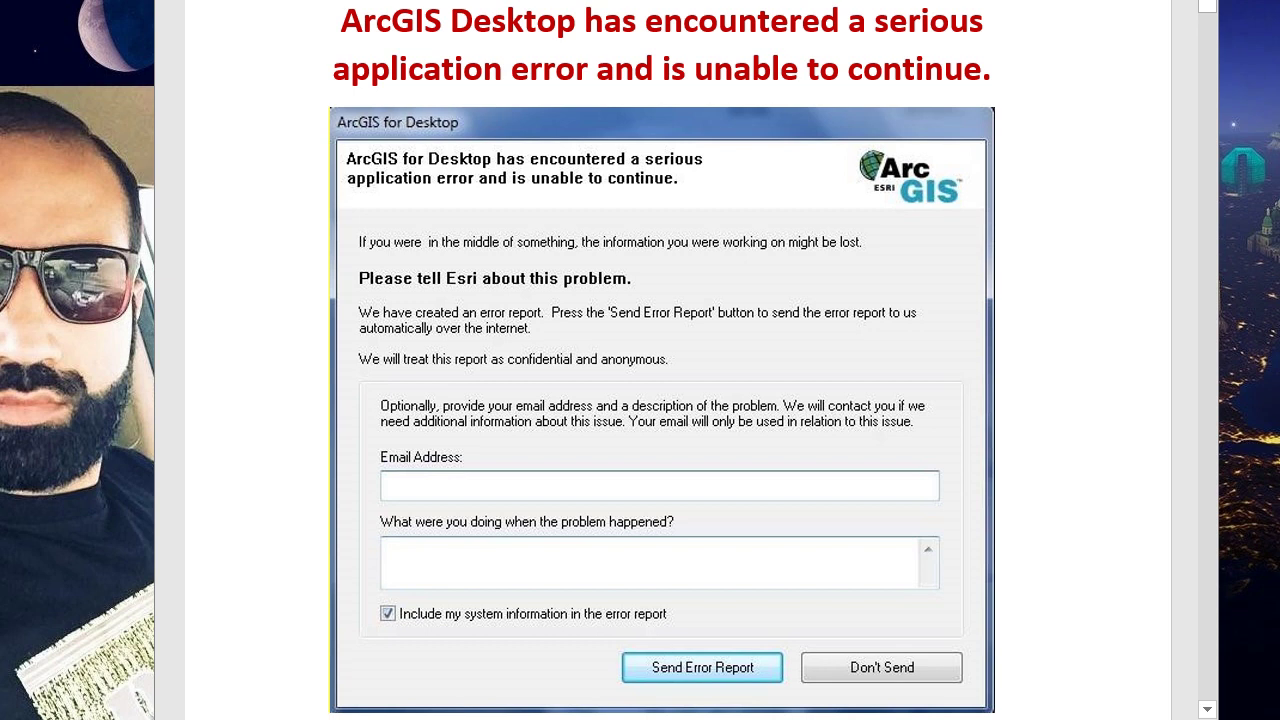
- Read the guide's section on finding the PC's account name through Control Panel's user accounts
{"action": "scroll", "coordinate": [678, 360], "scroll_direction": "down", "scroll_amount": 10}
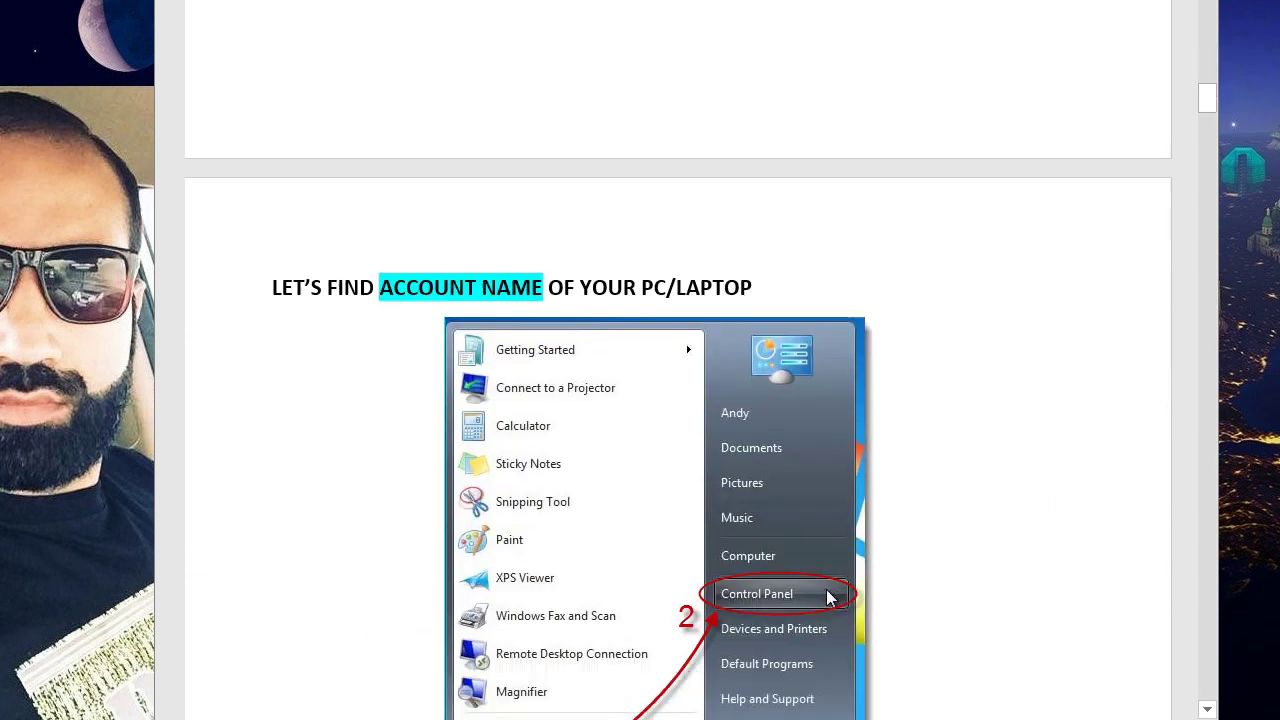
{"action": "scroll", "coordinate": [677, 400], "scroll_direction": "down", "scroll_amount": 4}
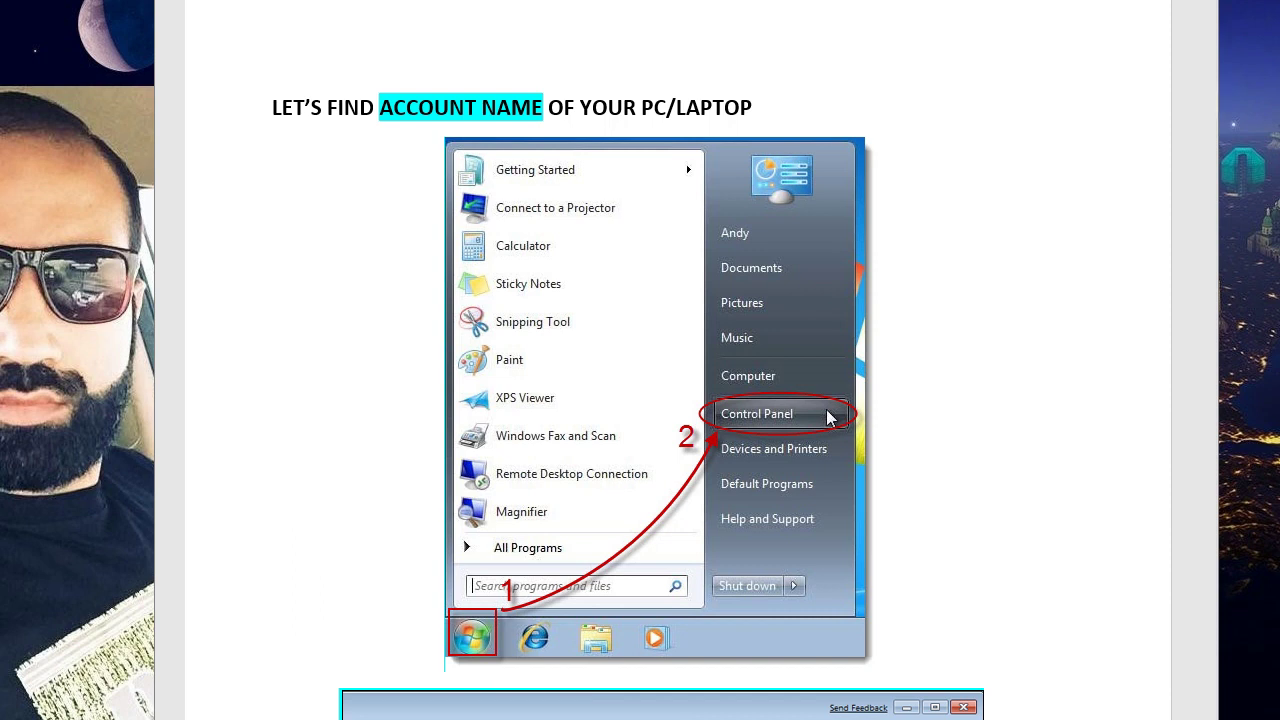
{"action": "scroll", "coordinate": [677, 400], "scroll_direction": "down", "scroll_amount": 12}
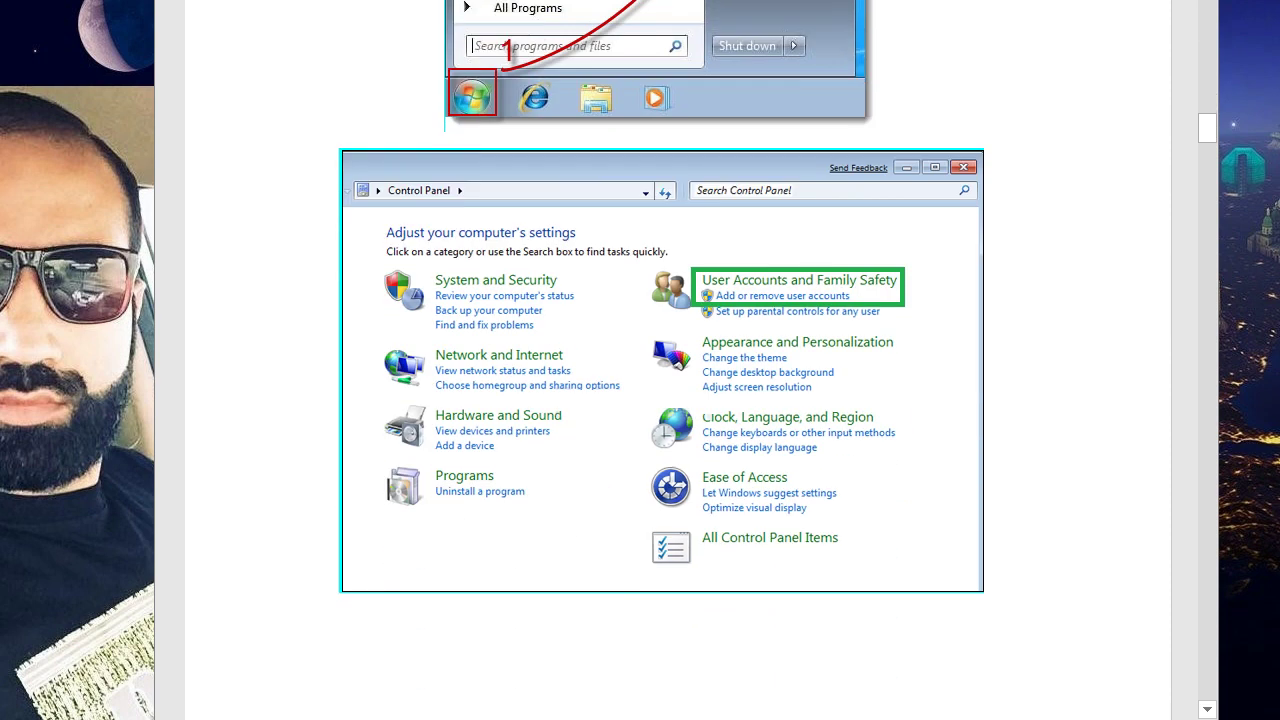
{"action": "scroll", "coordinate": [677, 400], "scroll_direction": "down", "scroll_amount": 10}
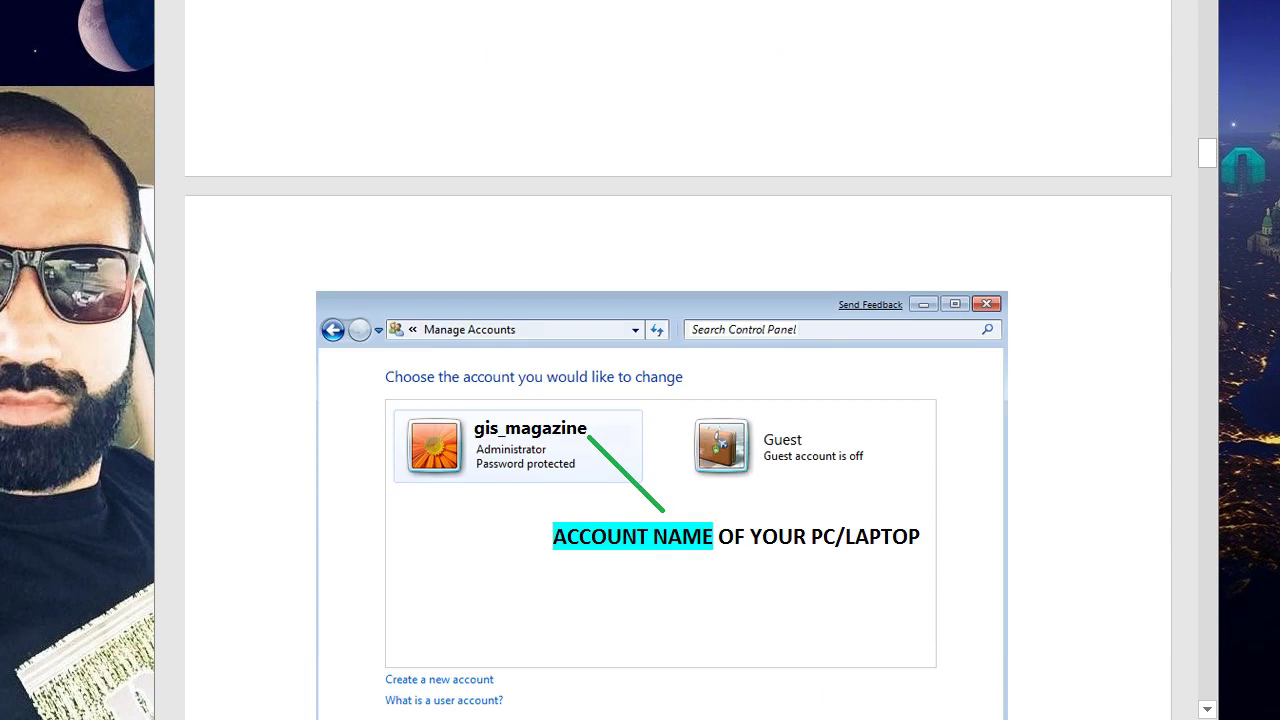
{"action": "scroll", "coordinate": [677, 400], "scroll_direction": "down", "scroll_amount": 3}
{"action": "scroll", "coordinate": [677, 400], "scroll_direction": "down", "scroll_amount": 1}
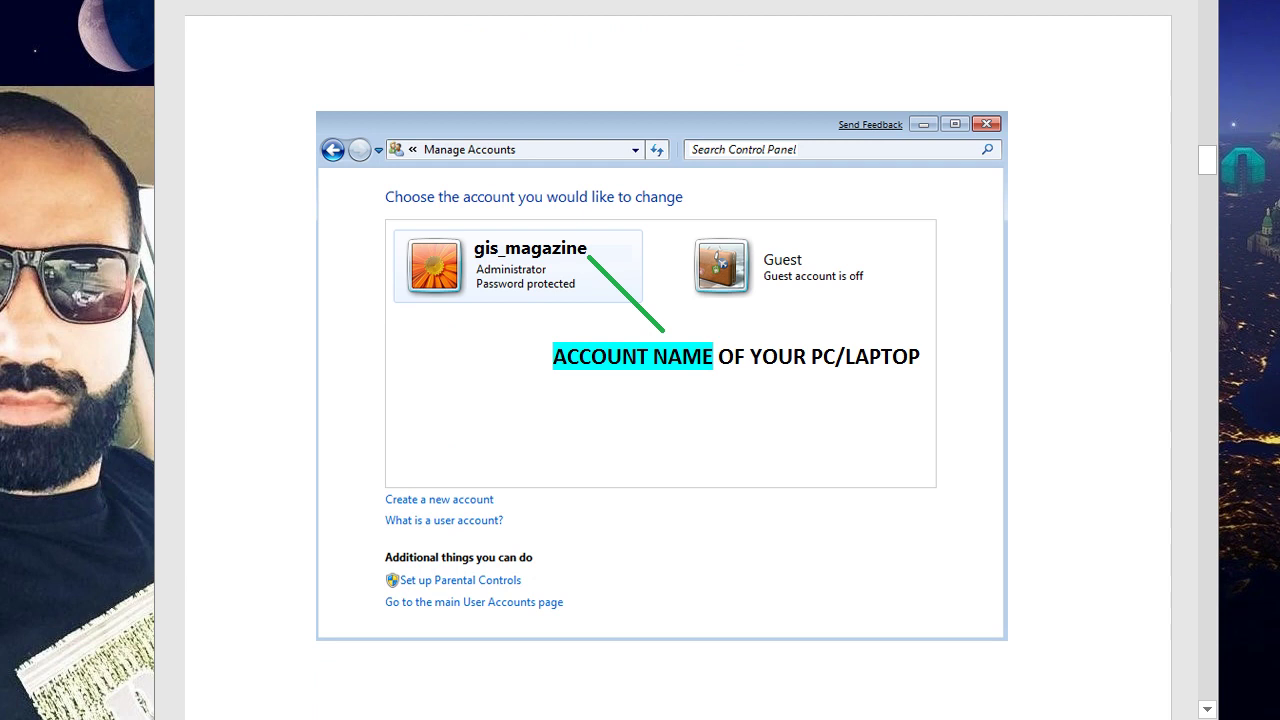
{"action": "scroll", "coordinate": [677, 400], "scroll_direction": "down", "scroll_amount": 20}
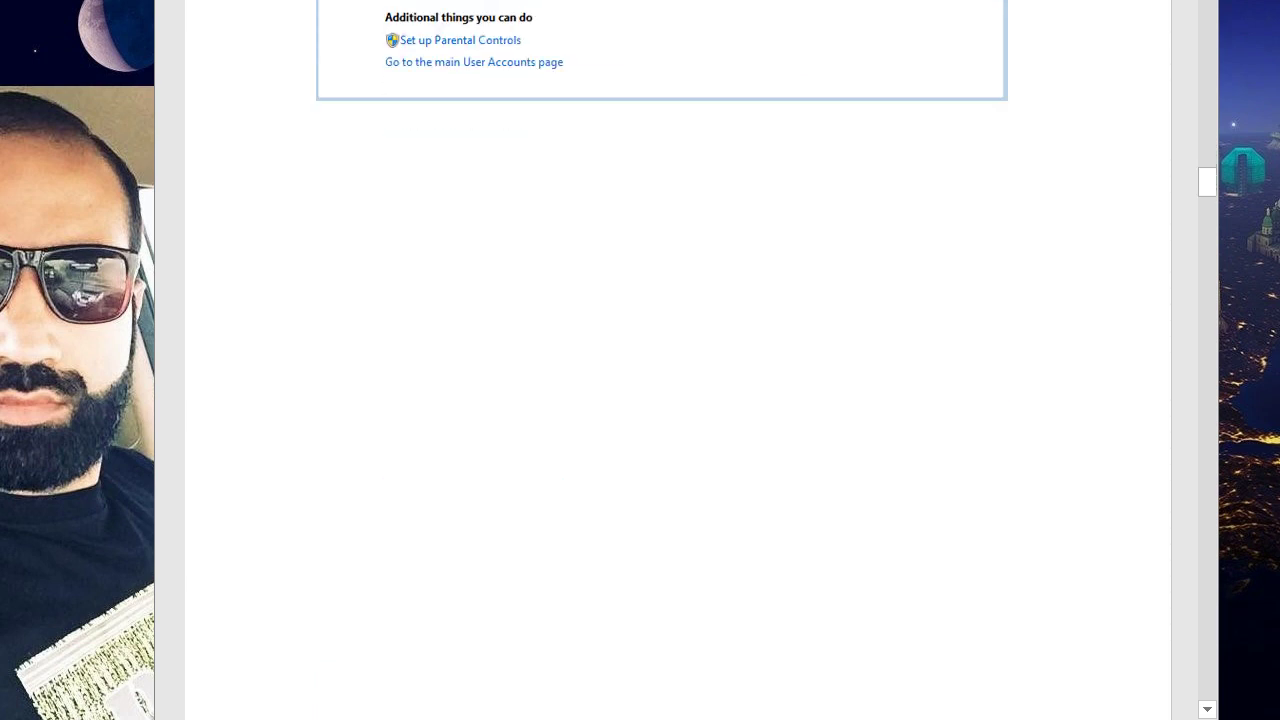
- Read how to show hidden files and folders in Windows 7, 8 and 10, and Solution-01 on renaming the ArcMap folder
{"action": "scroll", "coordinate": [677, 400], "scroll_direction": "down", "scroll_amount": 3}
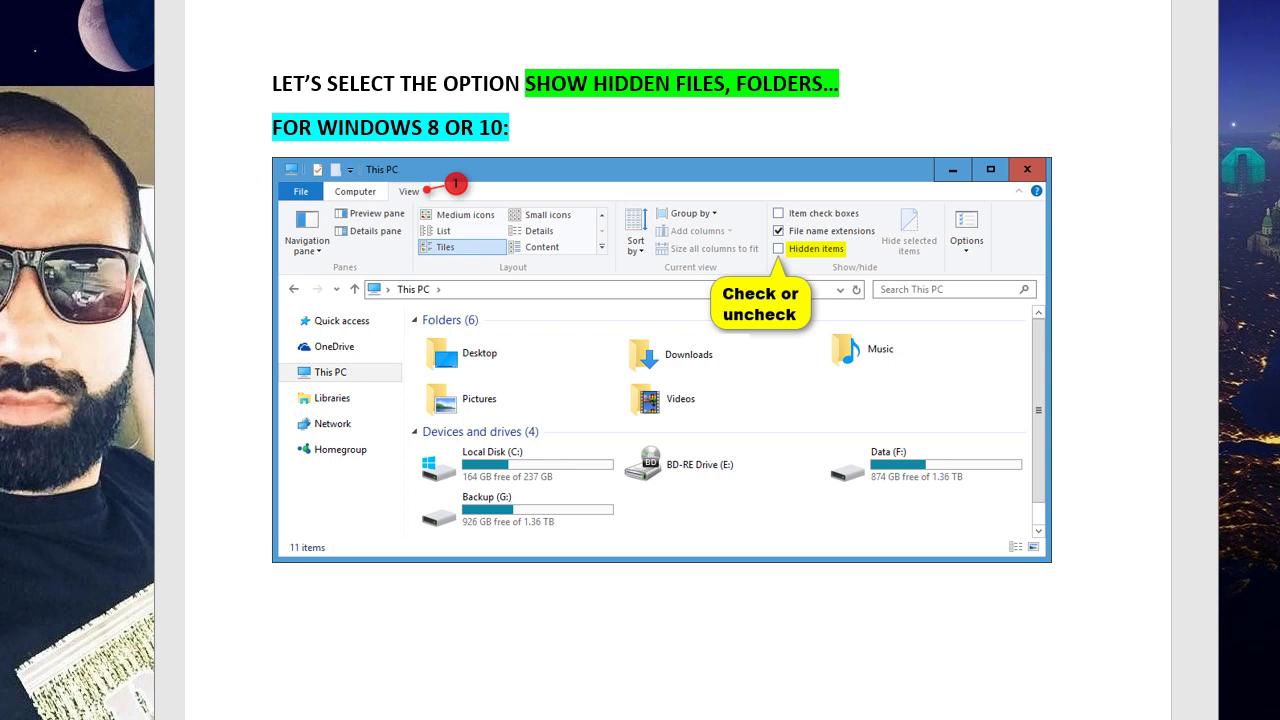
{"action": "scroll", "coordinate": [678, 360], "scroll_direction": "down", "scroll_amount": 10}
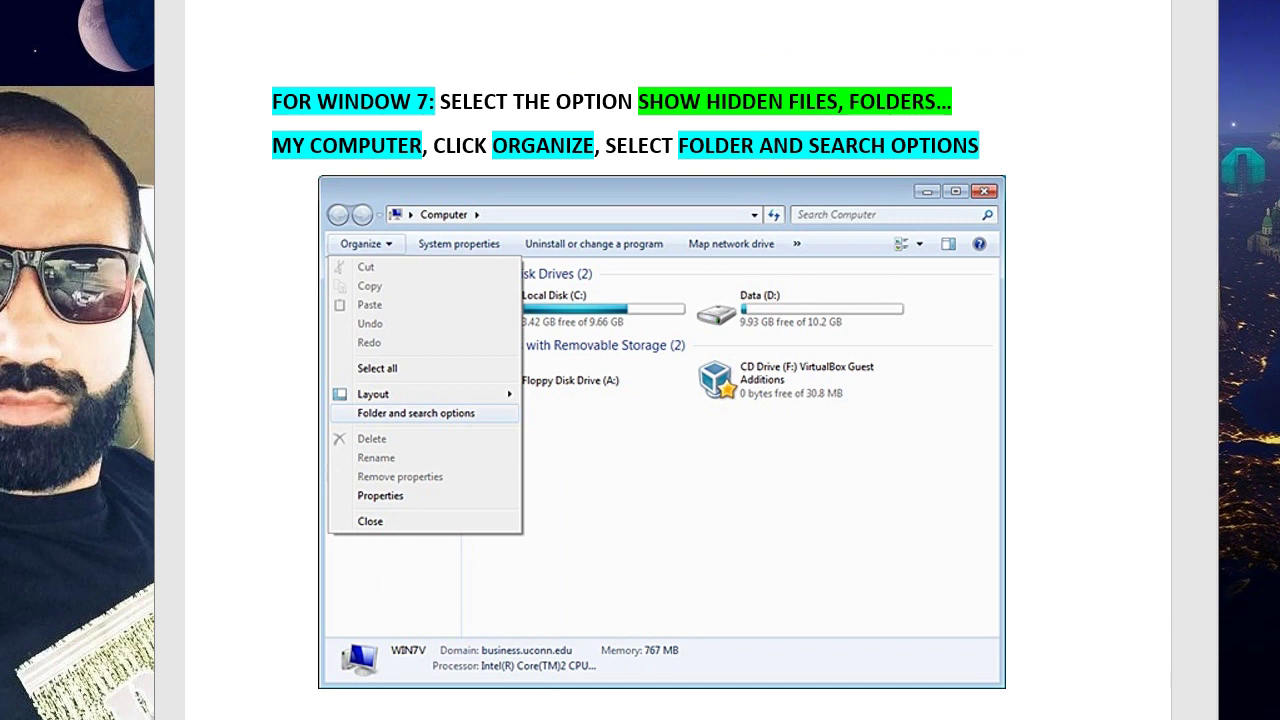
{"action": "scroll", "coordinate": [678, 360], "scroll_direction": "down", "scroll_amount": 10}
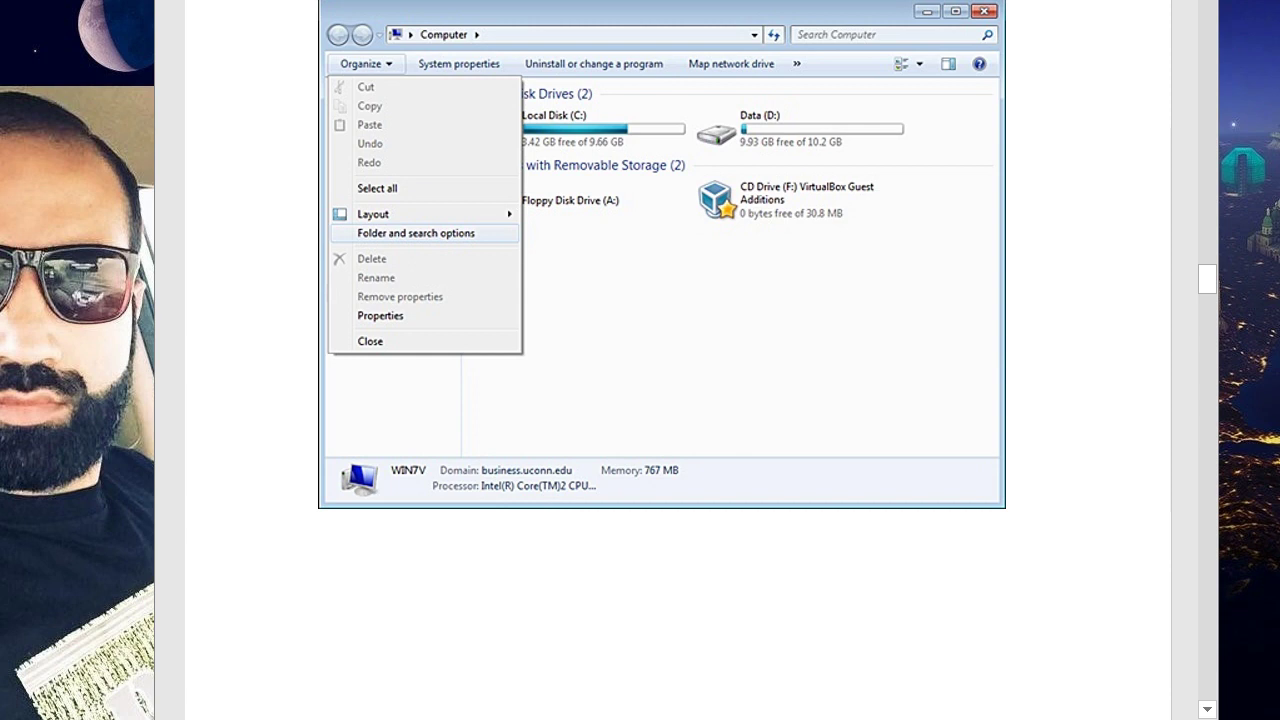
{"action": "scroll", "coordinate": [678, 360], "scroll_direction": "down", "scroll_amount": 2}
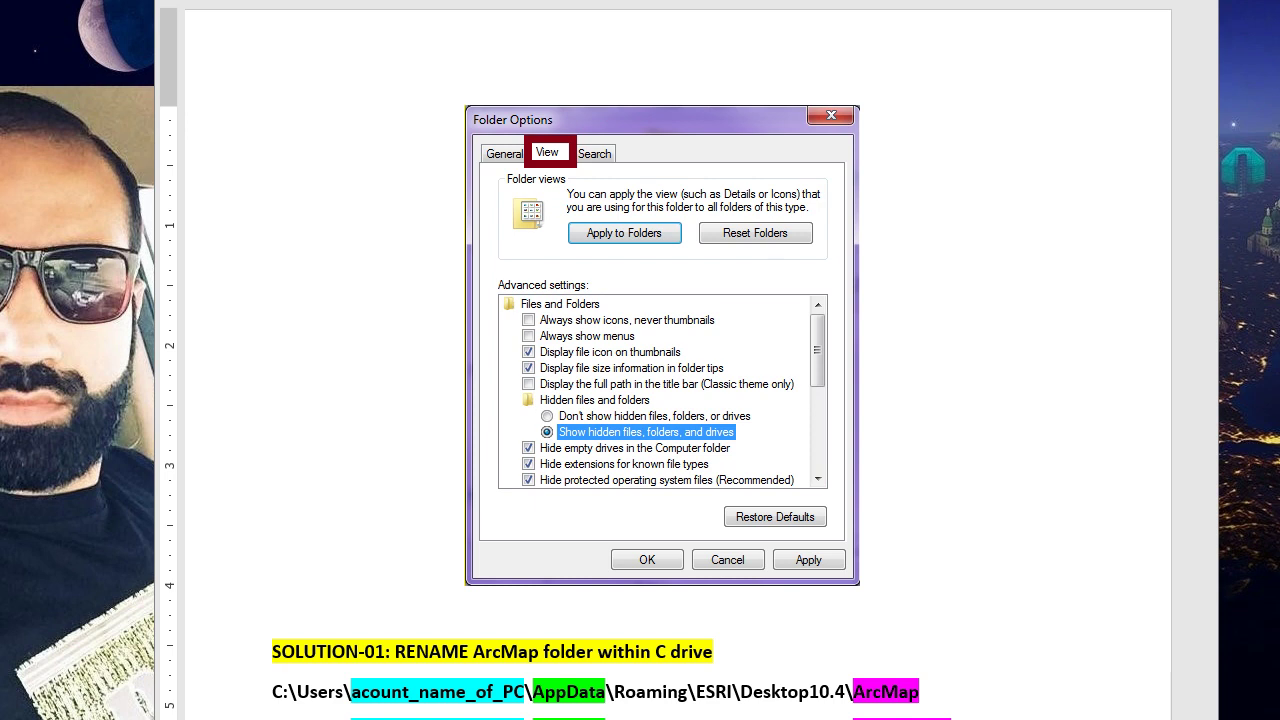
{"action": "scroll", "coordinate": [689, 360], "scroll_direction": "down", "scroll_amount": 8}
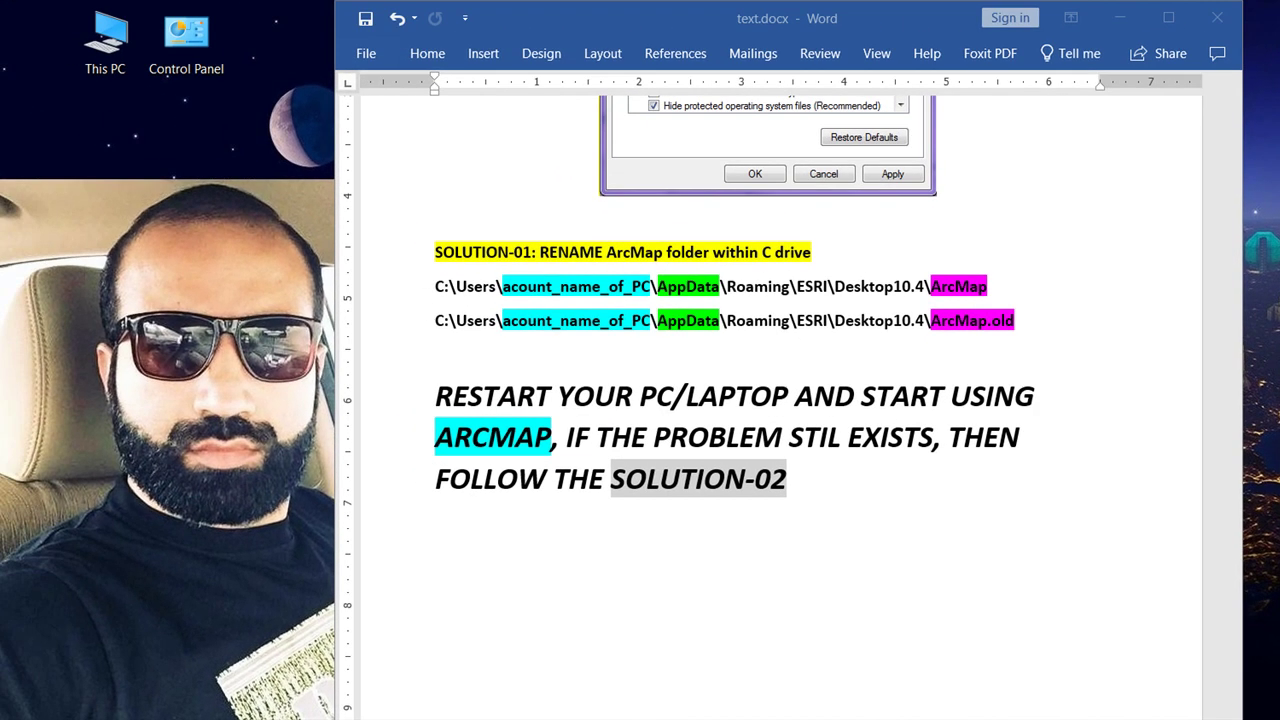
- In File Explorer, open the folder C:\Users\gis_magazine\AppData\Roaming\ESRI\Desktop10.4
{"action": "left_click", "coordinate": [105, 40]}
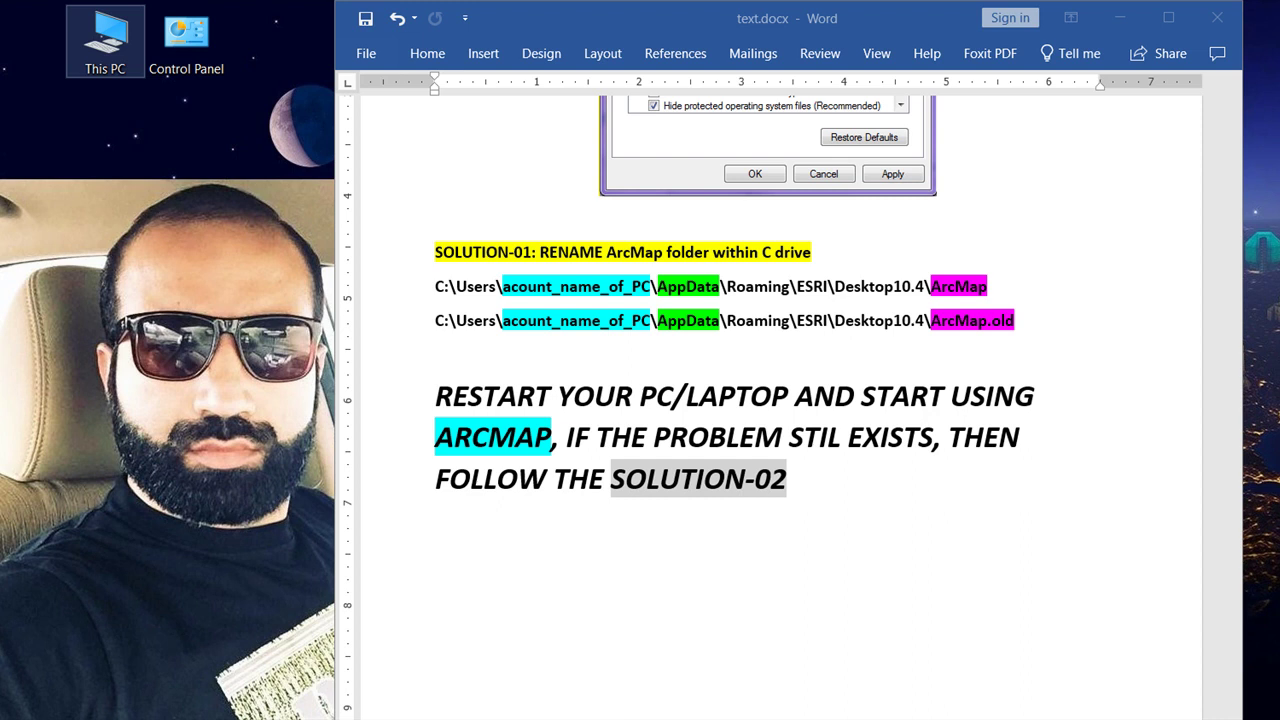
{"action": "key", "text": "Return"}
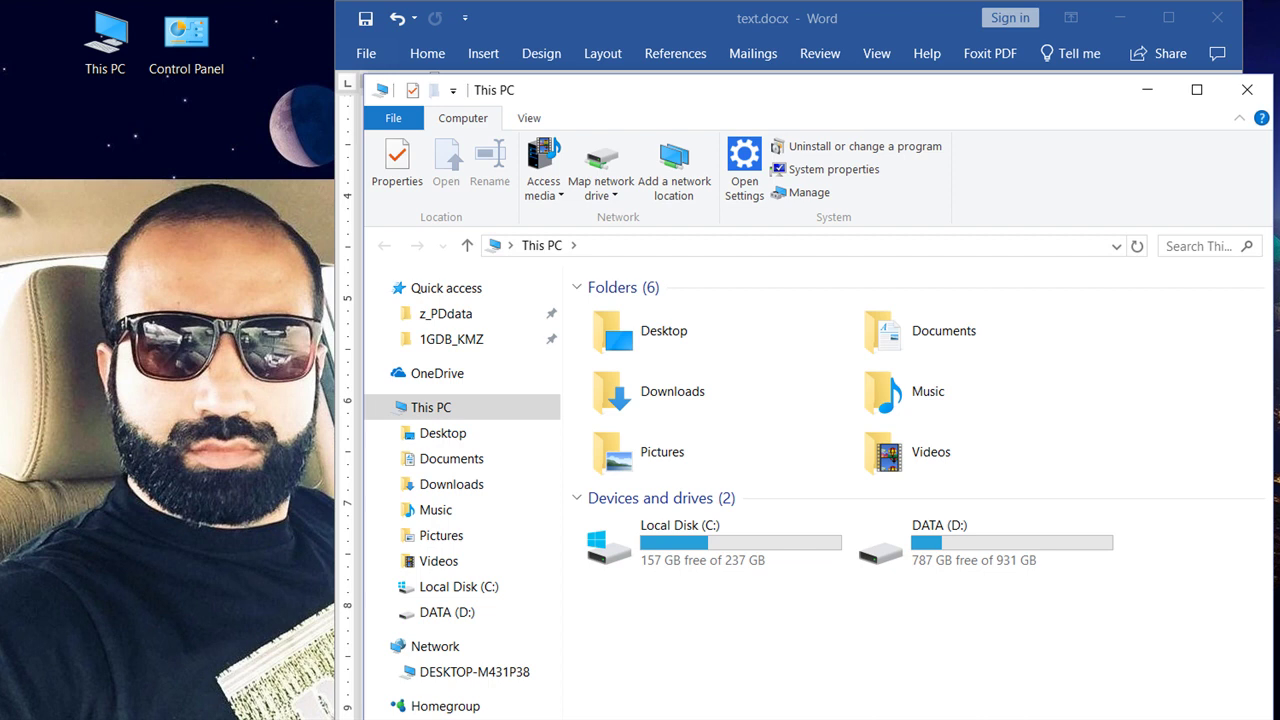
{"action": "double_click", "coordinate": [720, 560]}
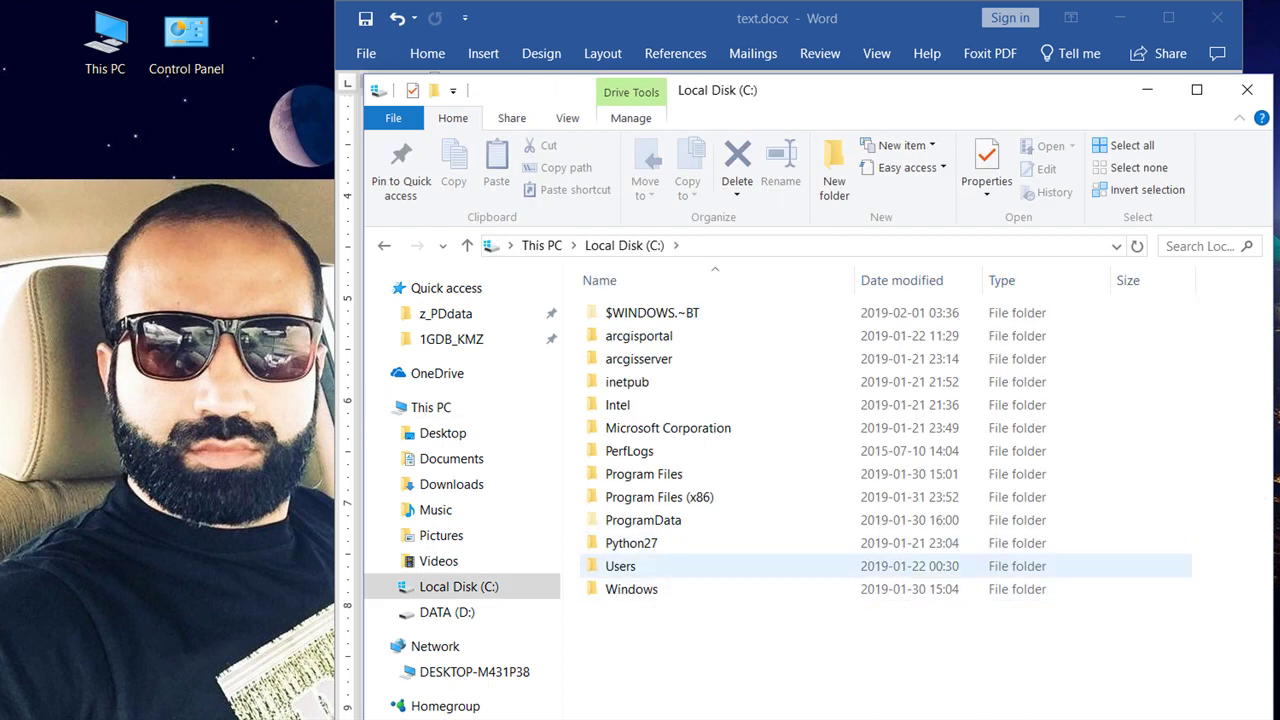
{"action": "double_click", "coordinate": [620, 566]}
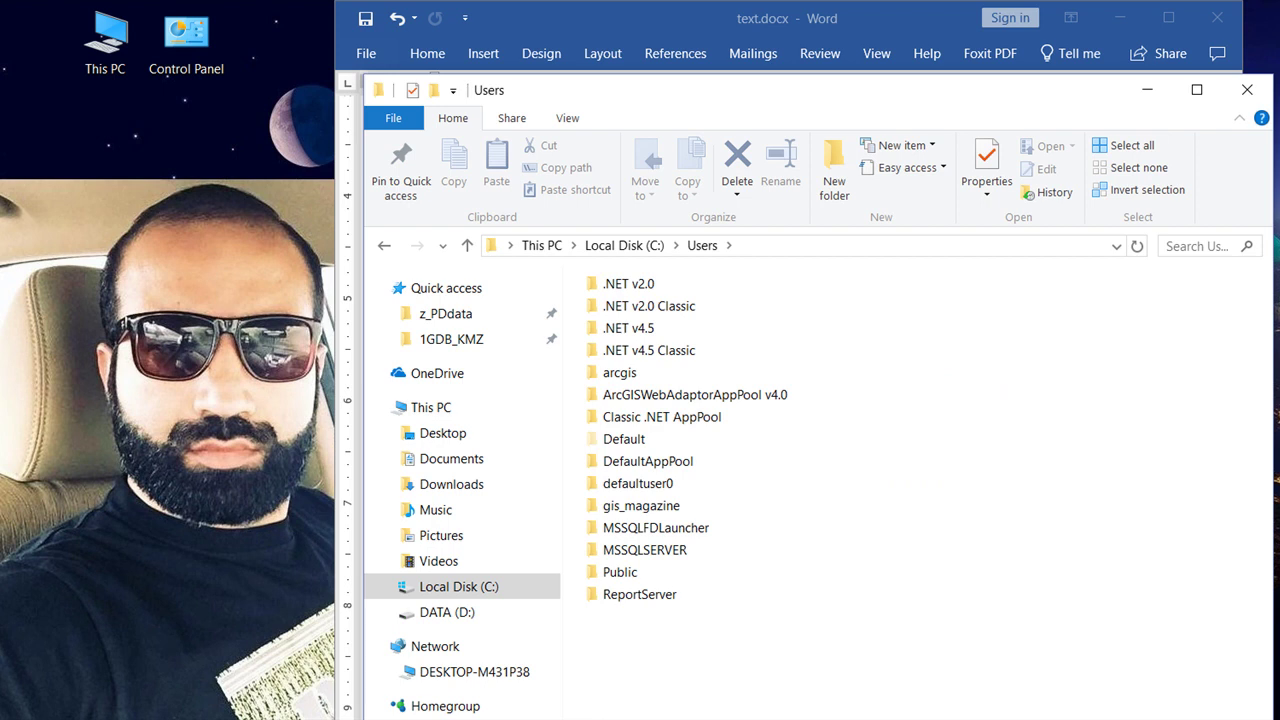
{"action": "left_click", "coordinate": [641, 505]}
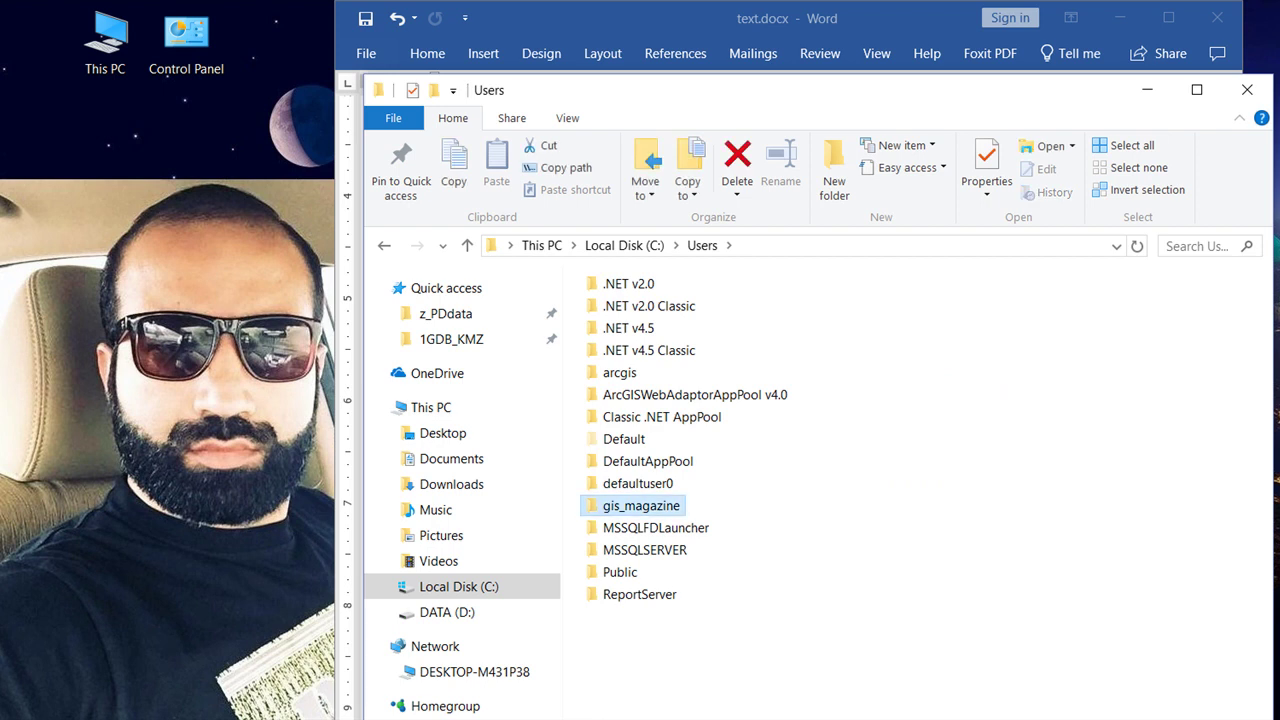
{"action": "double_click", "coordinate": [641, 505]}
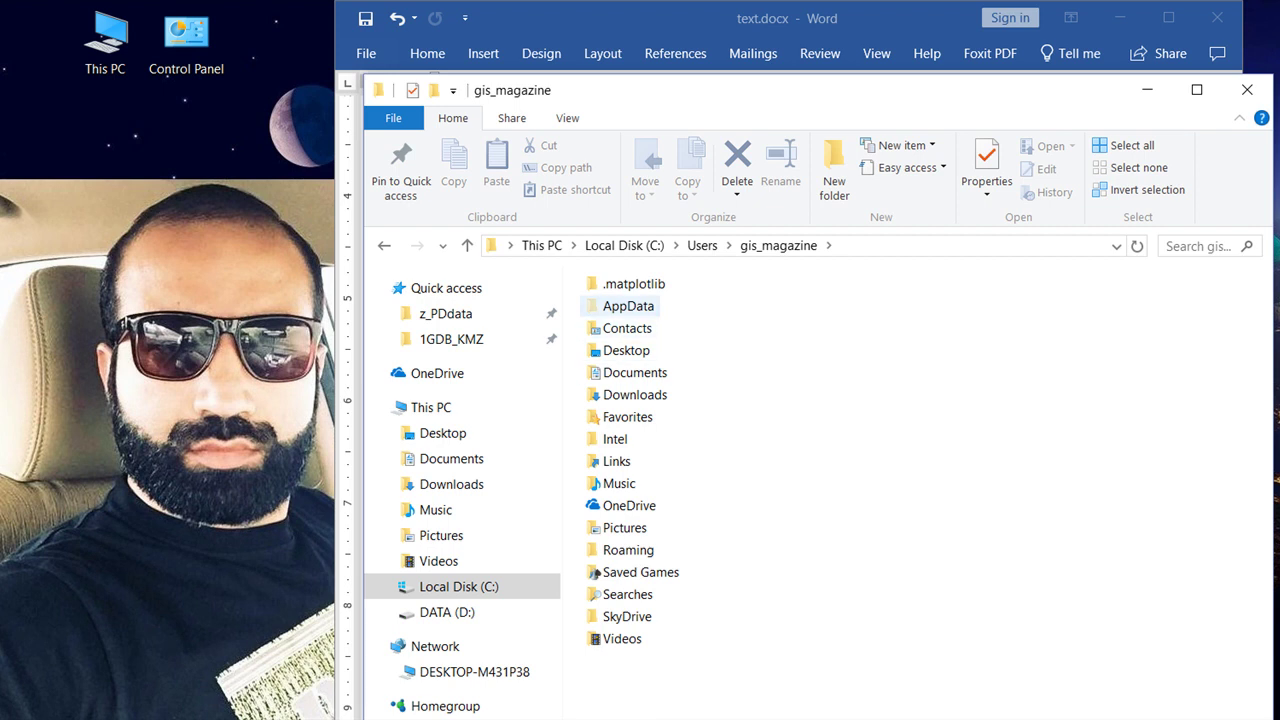
{"action": "double_click", "coordinate": [628, 306]}
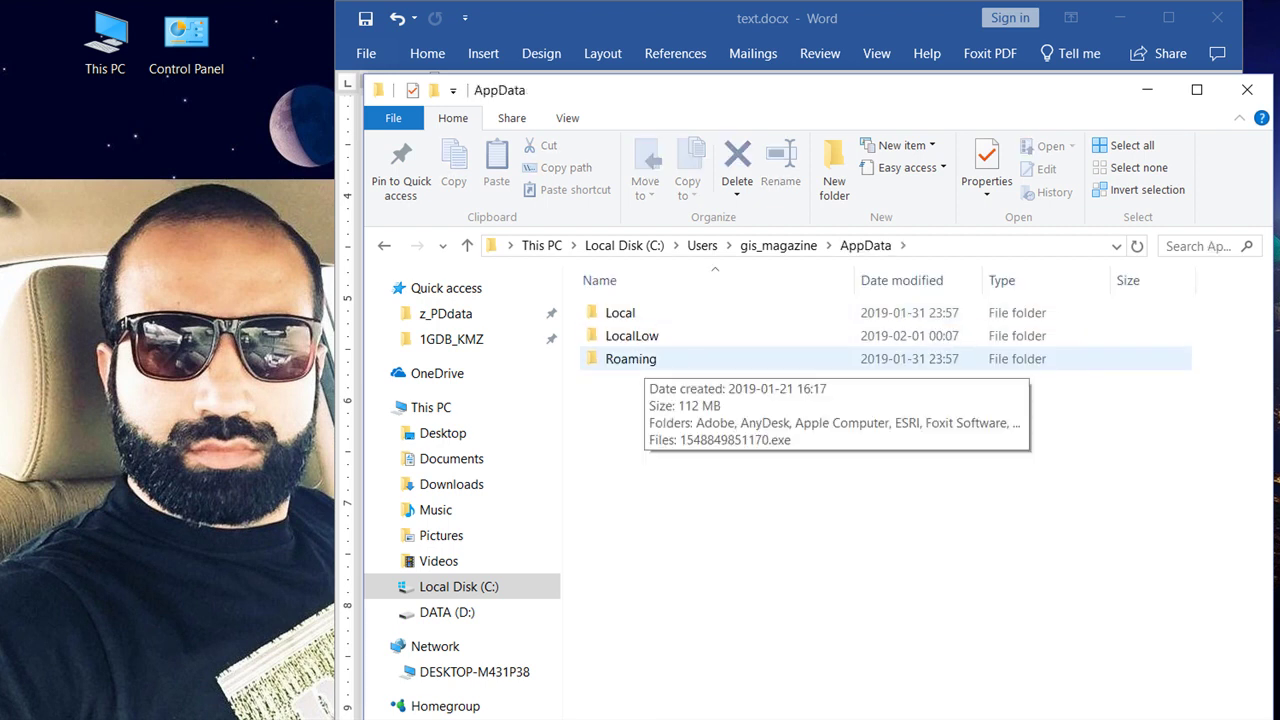
{"action": "double_click", "coordinate": [630, 359]}
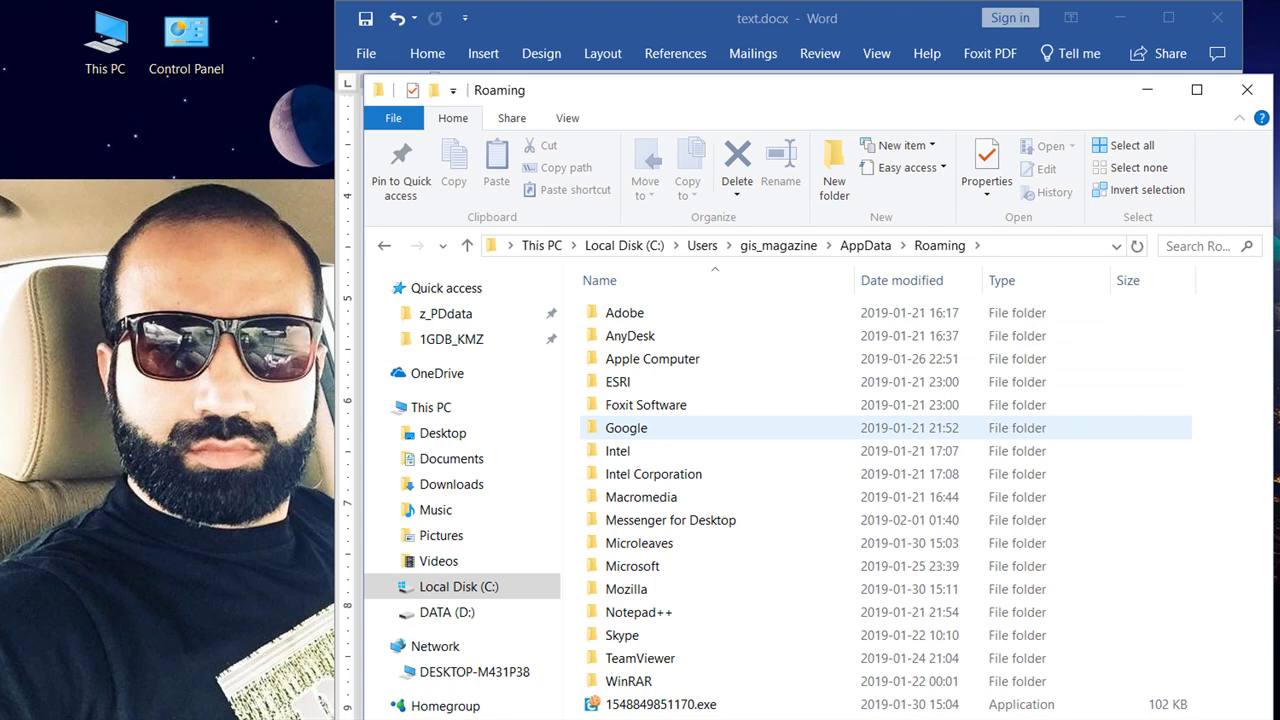
{"action": "double_click", "coordinate": [620, 381]}
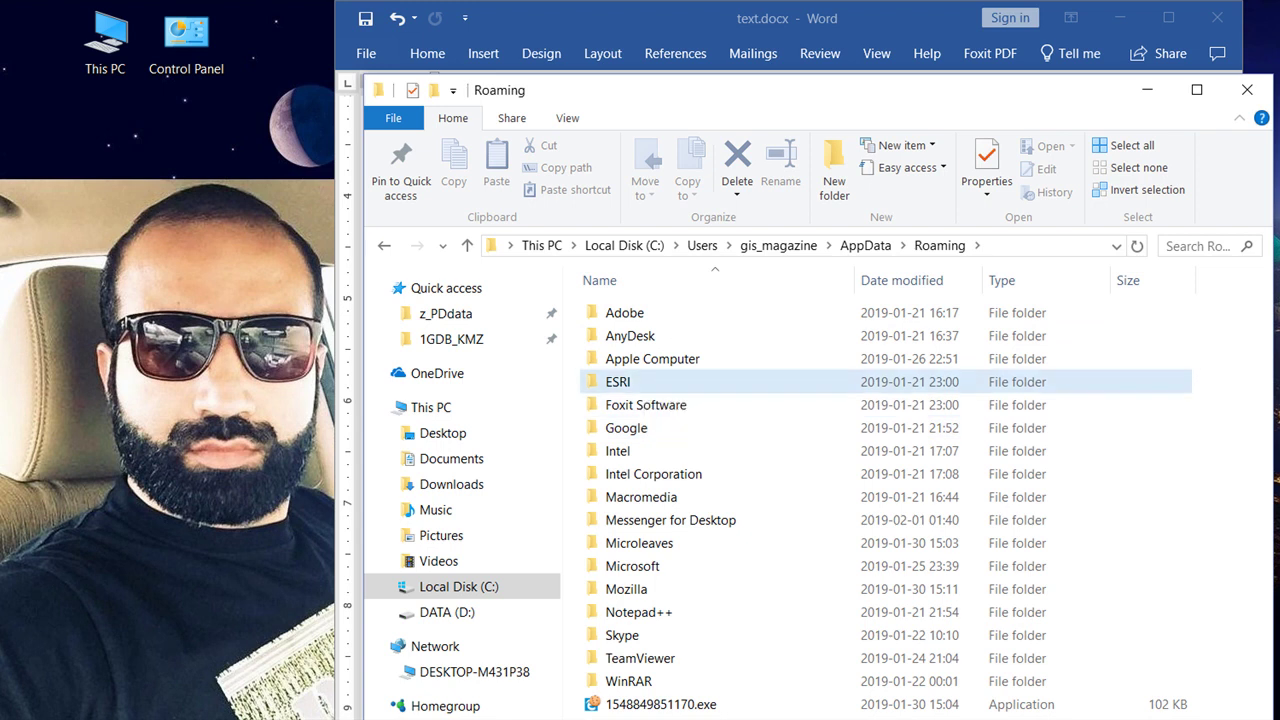
{"action": "double_click", "coordinate": [630, 312]}
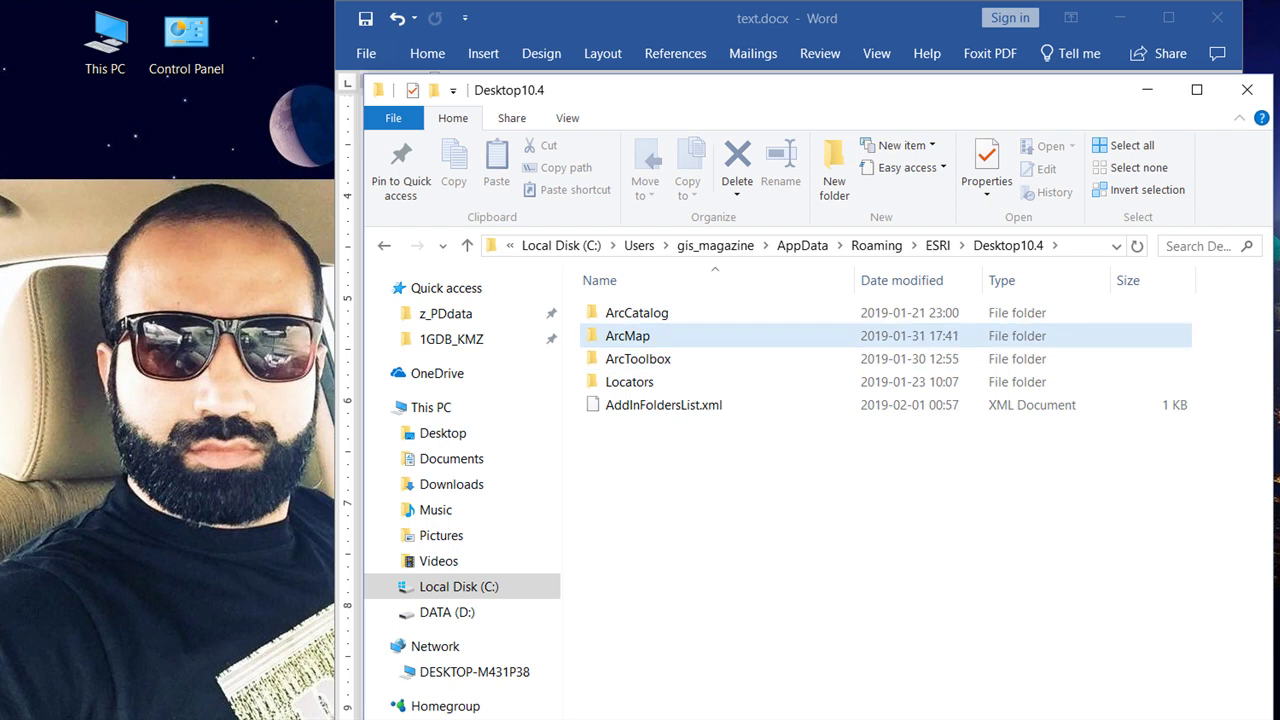
- Edit the name of the ArcMap folder inside Desktop10.4 to read ArcMap.old
{"action": "right_click", "coordinate": [656, 343]}
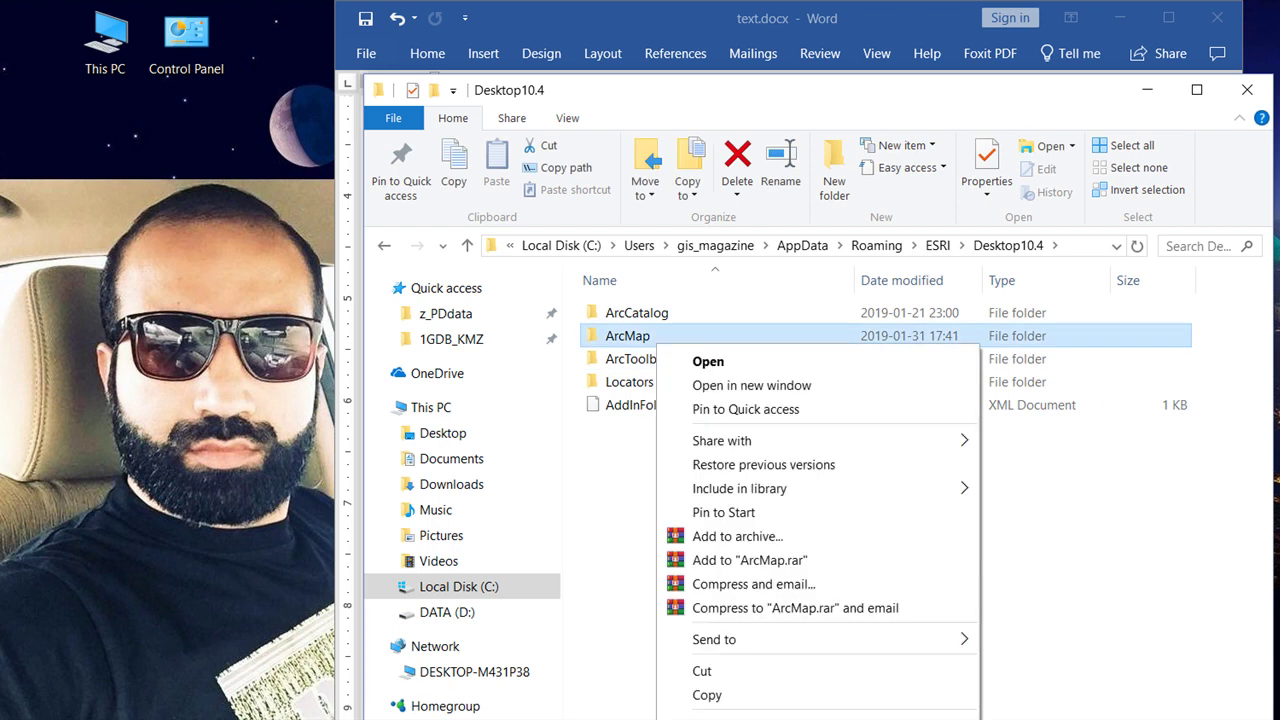
{"action": "key", "text": "m"}
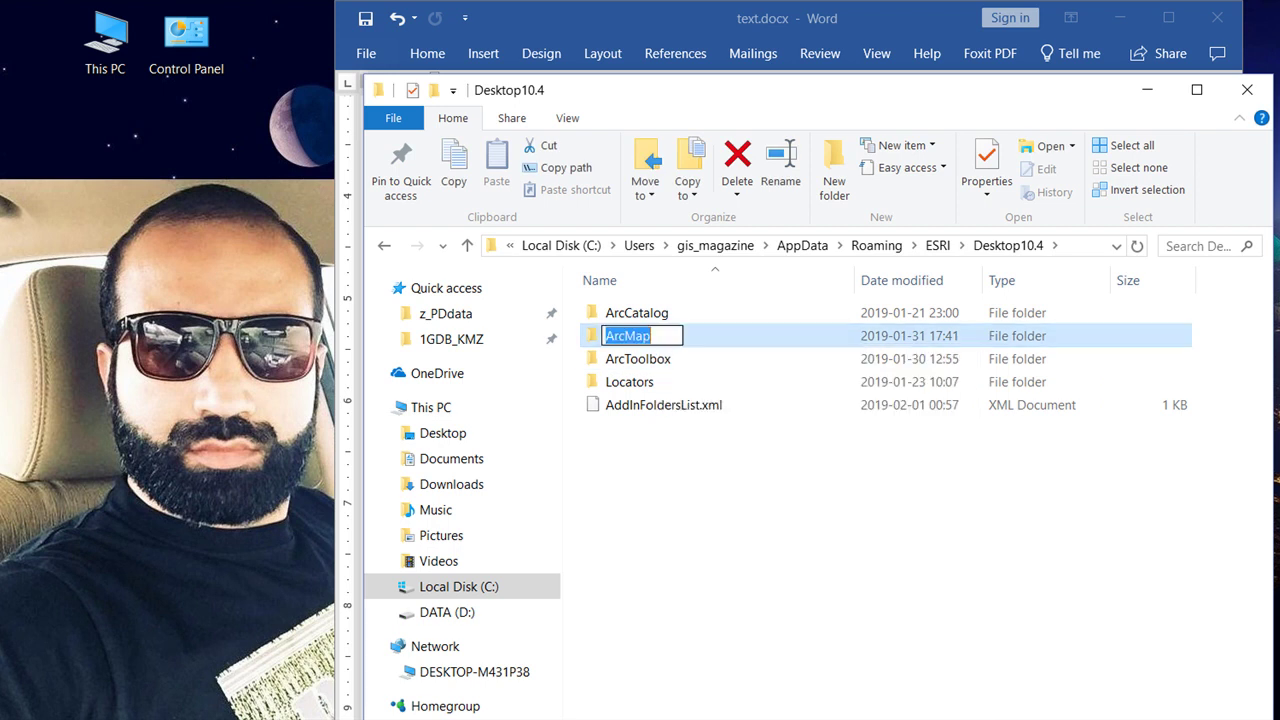
{"action": "key", "text": "End"}
{"action": "type", "text": ".old"}
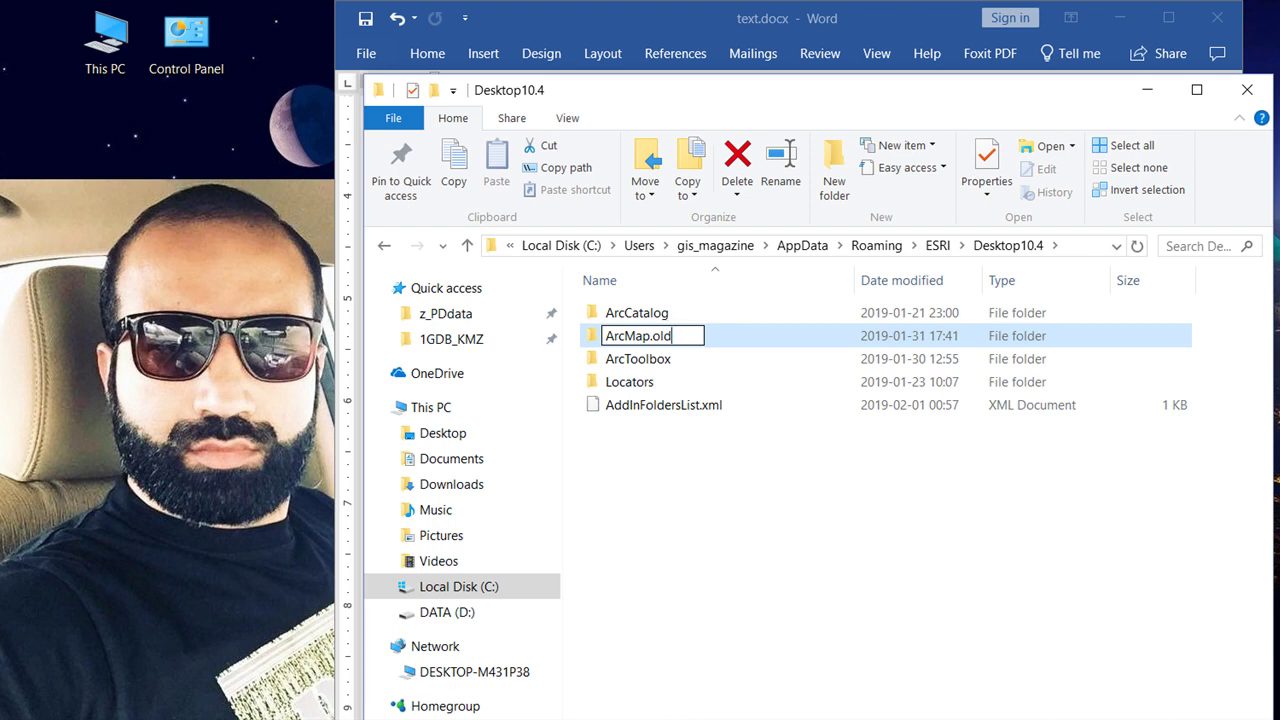
- Remove the .old suffix from the folder name being edited and keep it as ArcMap
{"action": "key", "text": "BackSpace"}
{"action": "key", "text": "BackSpace"}
{"action": "key", "text": "BackSpace"}
{"action": "key", "text": "BackSpace"}
{"action": "key", "text": "Return"}
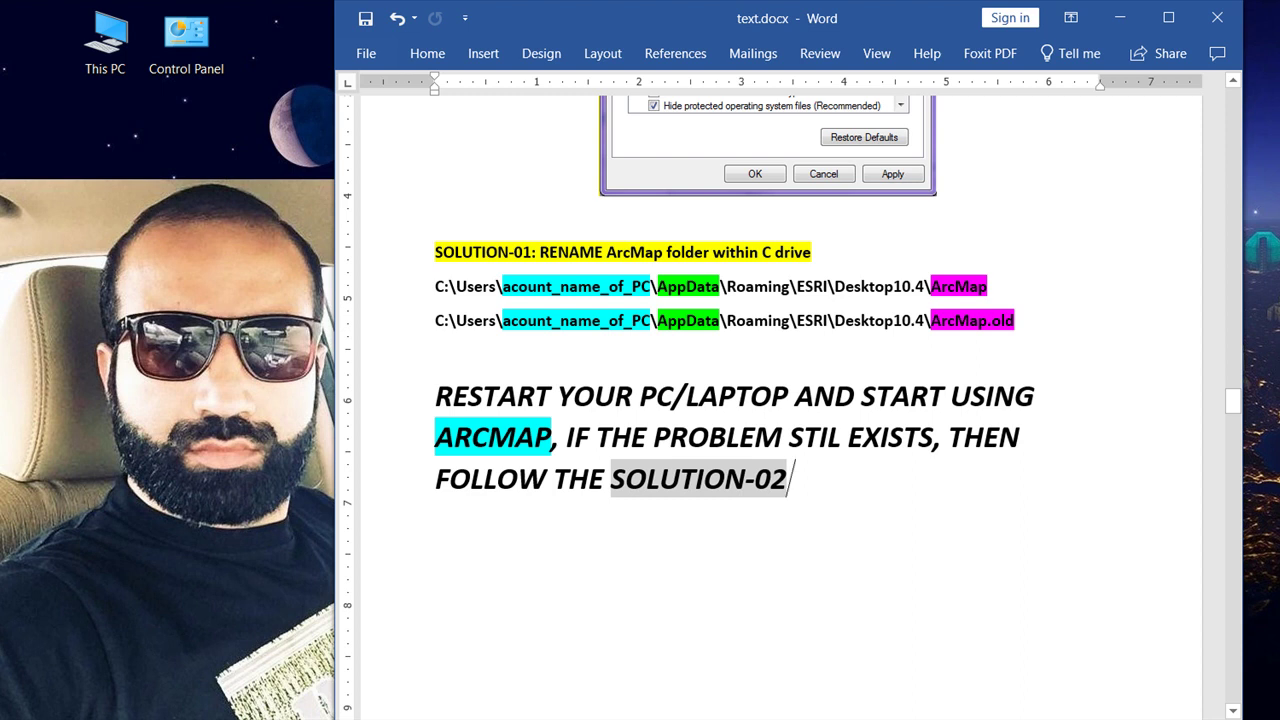
- In the Word guide, read Solution-02's options for opening Computer Management with compmgmt.msc or the computer's Manage command
{"action": "scroll", "coordinate": [780, 408], "scroll_direction": "down", "scroll_amount": 10}
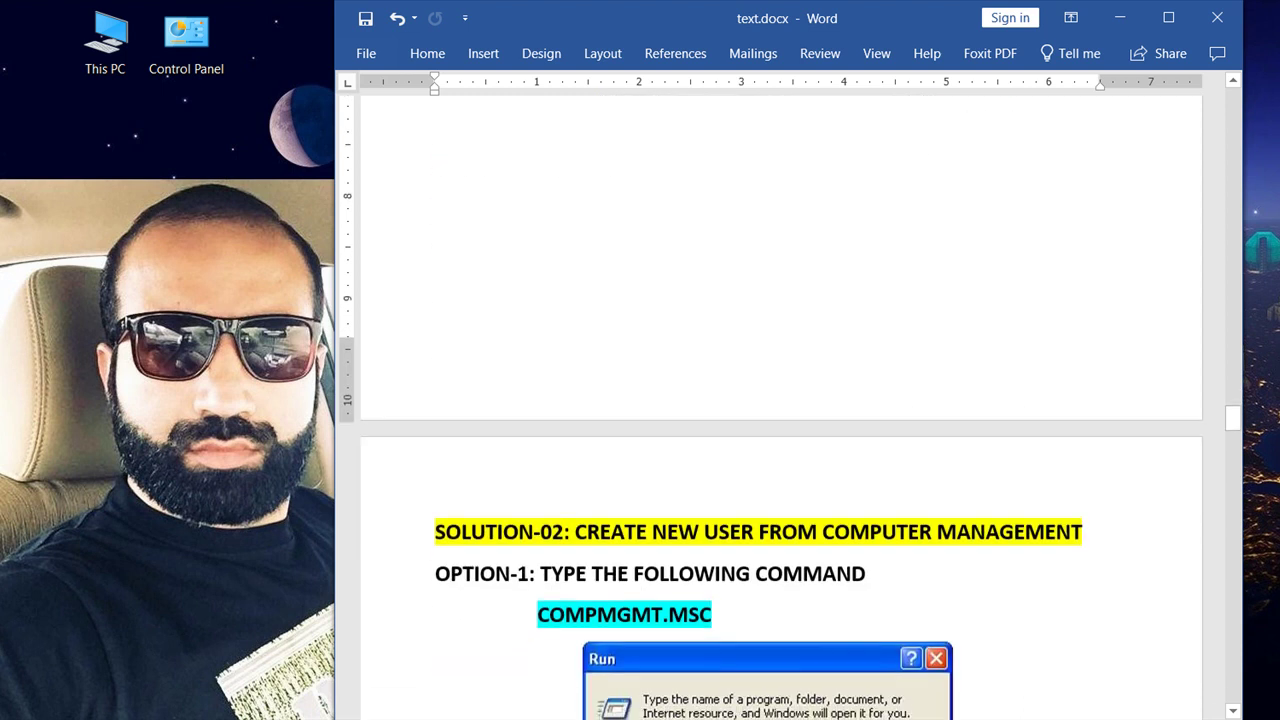
{"action": "scroll", "coordinate": [780, 408], "scroll_direction": "down", "scroll_amount": 2}
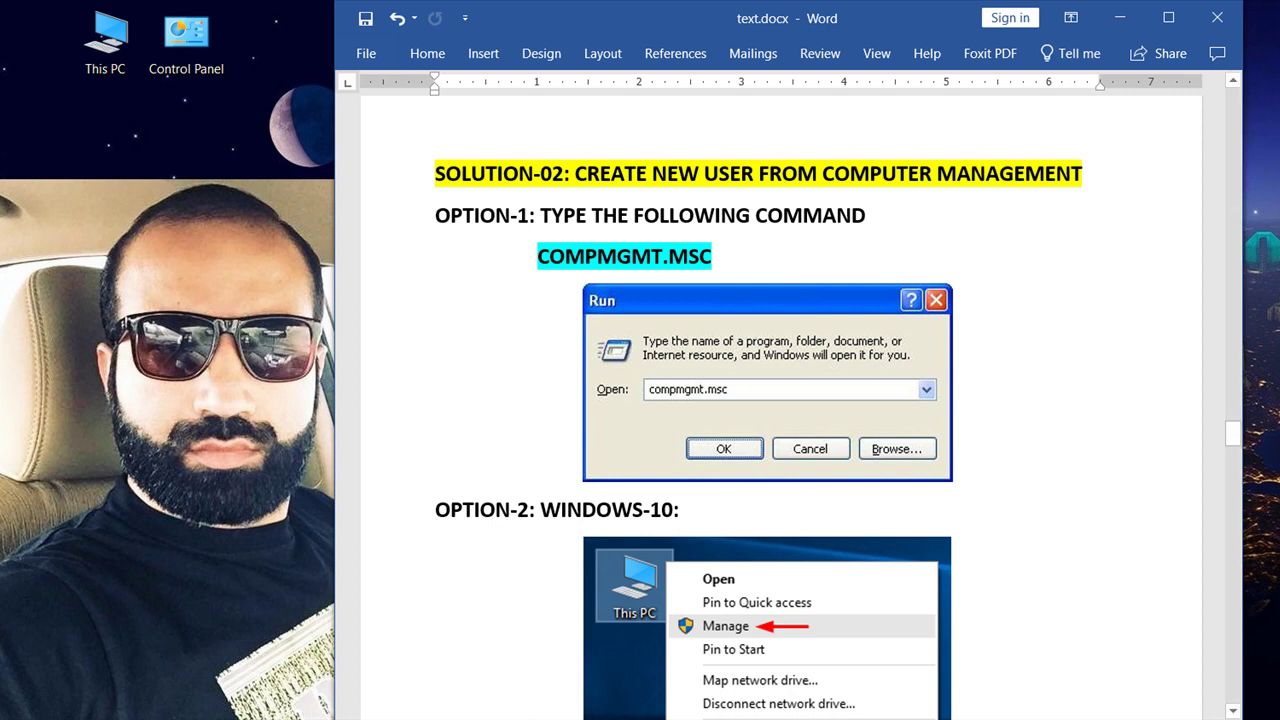
{"action": "scroll", "coordinate": [780, 400], "scroll_direction": "down", "scroll_amount": 3}
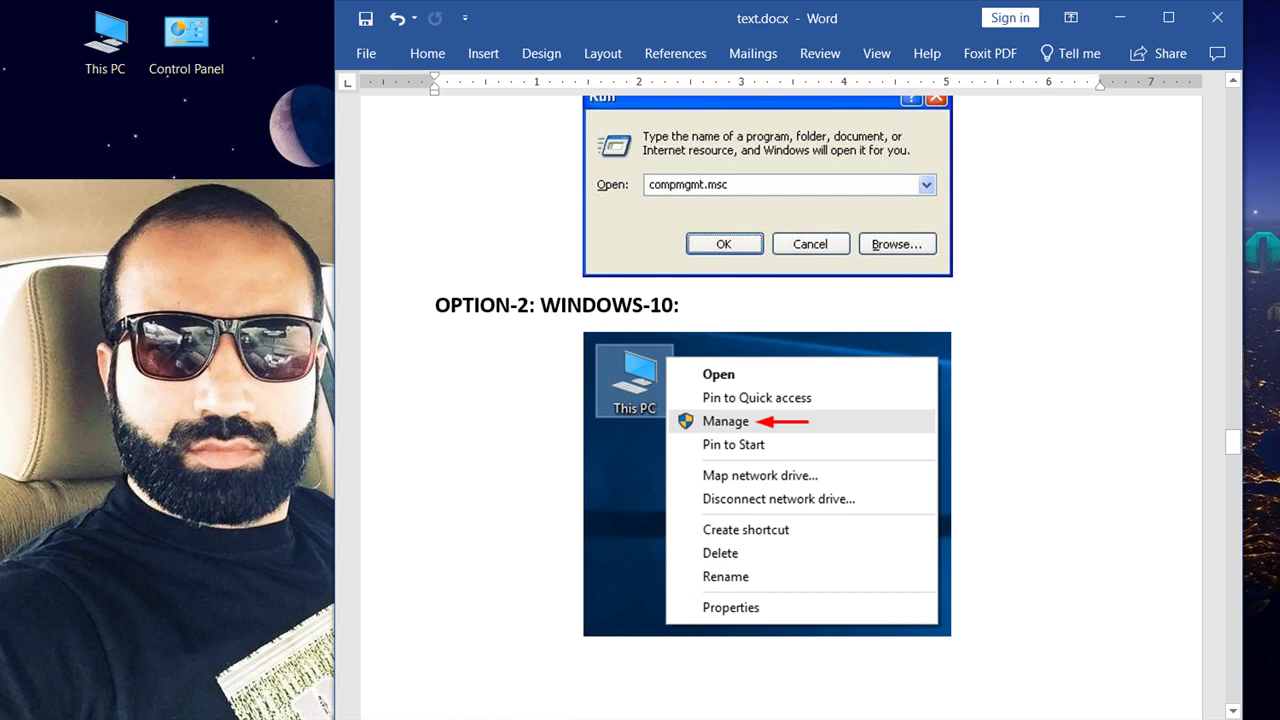
{"action": "scroll", "coordinate": [780, 400], "scroll_direction": "down", "scroll_amount": 9}
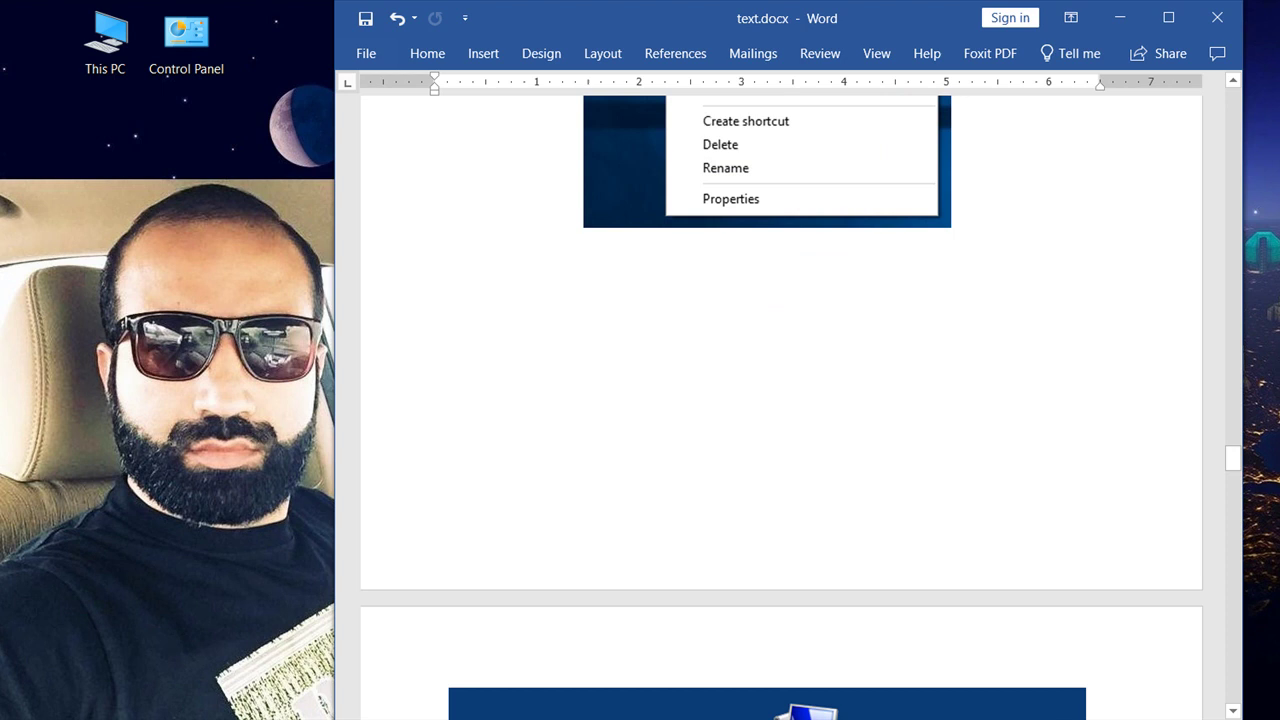
{"action": "scroll", "coordinate": [780, 400], "scroll_direction": "down", "scroll_amount": 2}
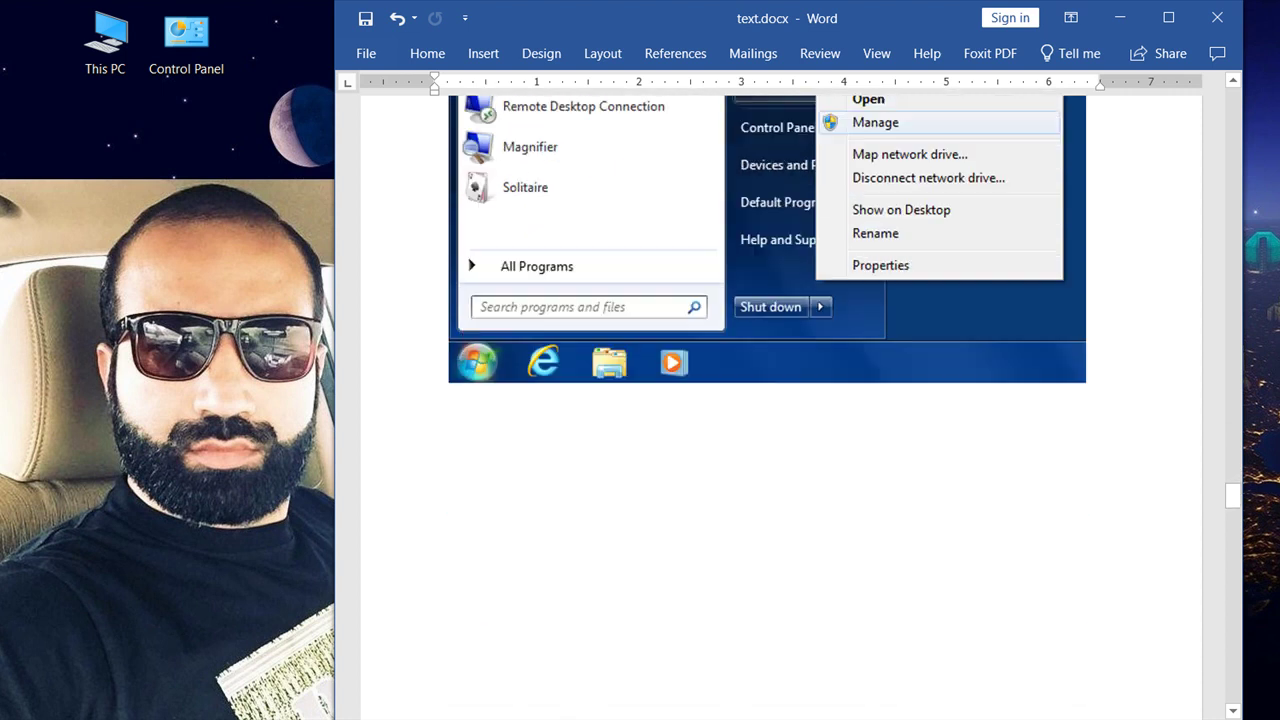
- Examine the guide's illustration of creating a new user in Computer Management and read the closing restart and login instructions
{"action": "scroll", "coordinate": [780, 400], "scroll_direction": "down", "scroll_amount": 10}
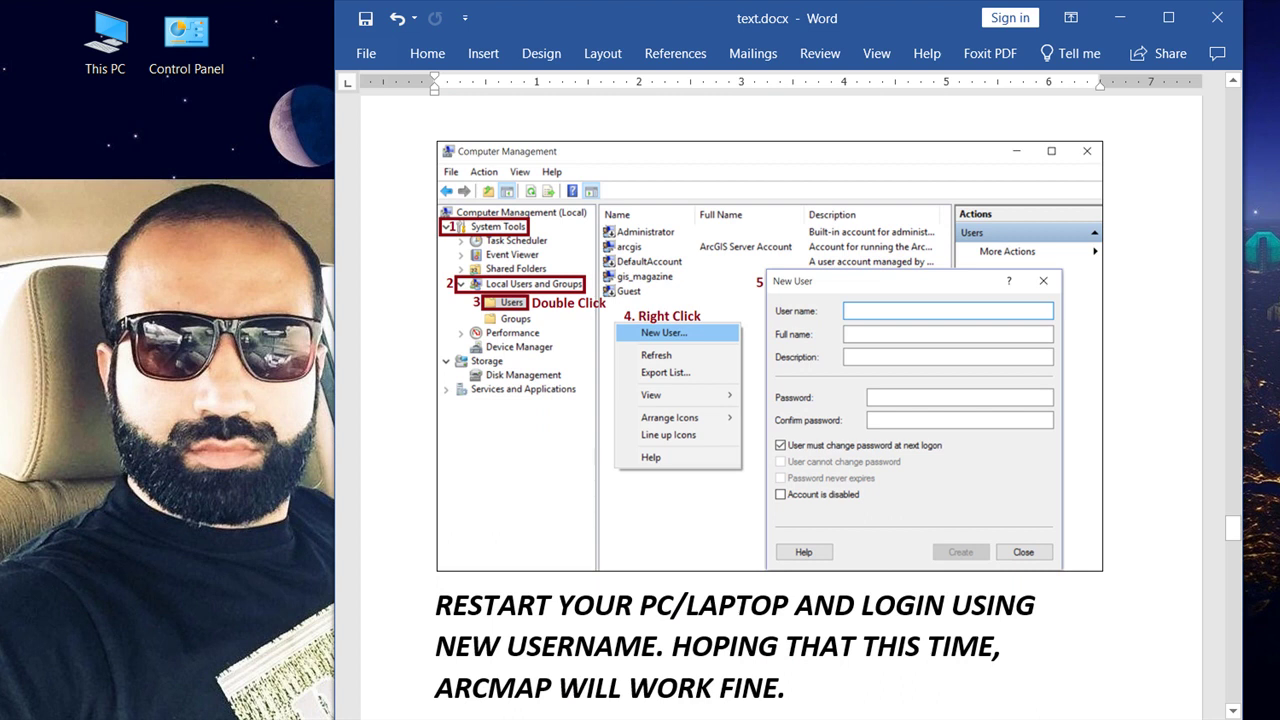
{"action": "scroll", "coordinate": [780, 400], "scroll_direction": "up", "scroll_amount": 3}
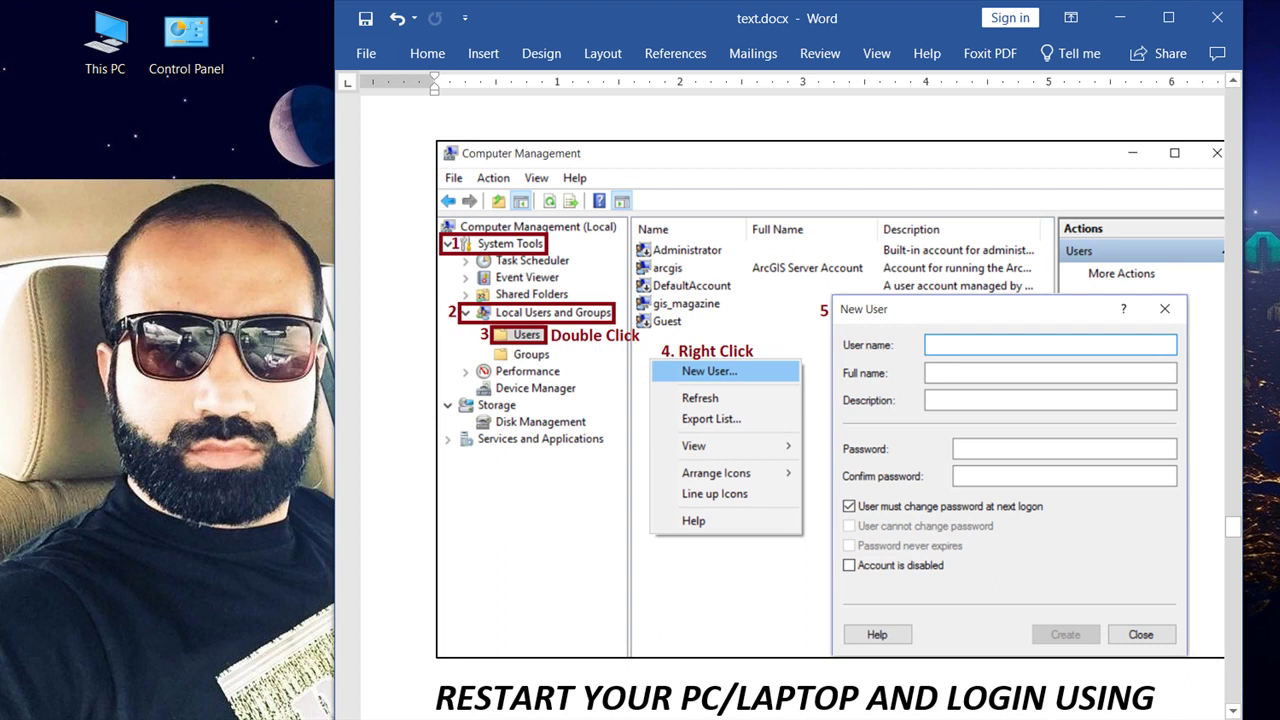
{"action": "scroll", "coordinate": [780, 400], "scroll_direction": "right", "scroll_amount": 3}
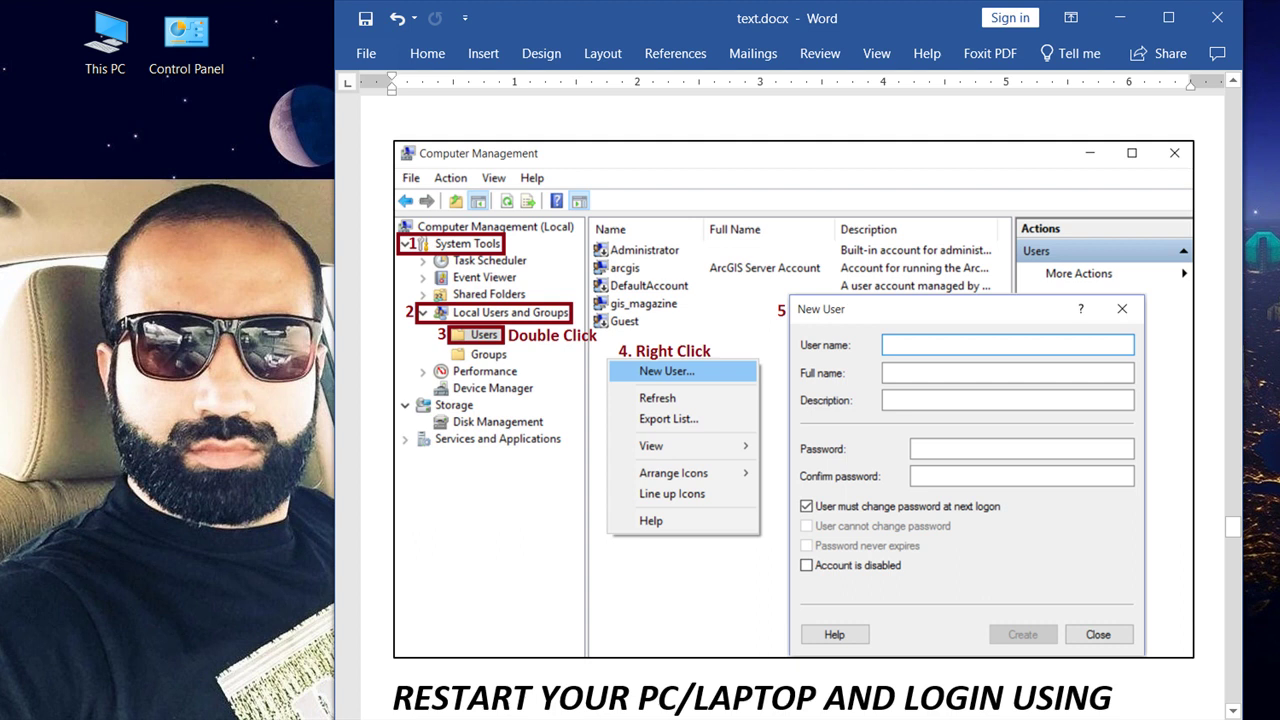
{"action": "scroll", "coordinate": [794, 400], "scroll_direction": "down", "scroll_amount": 3}
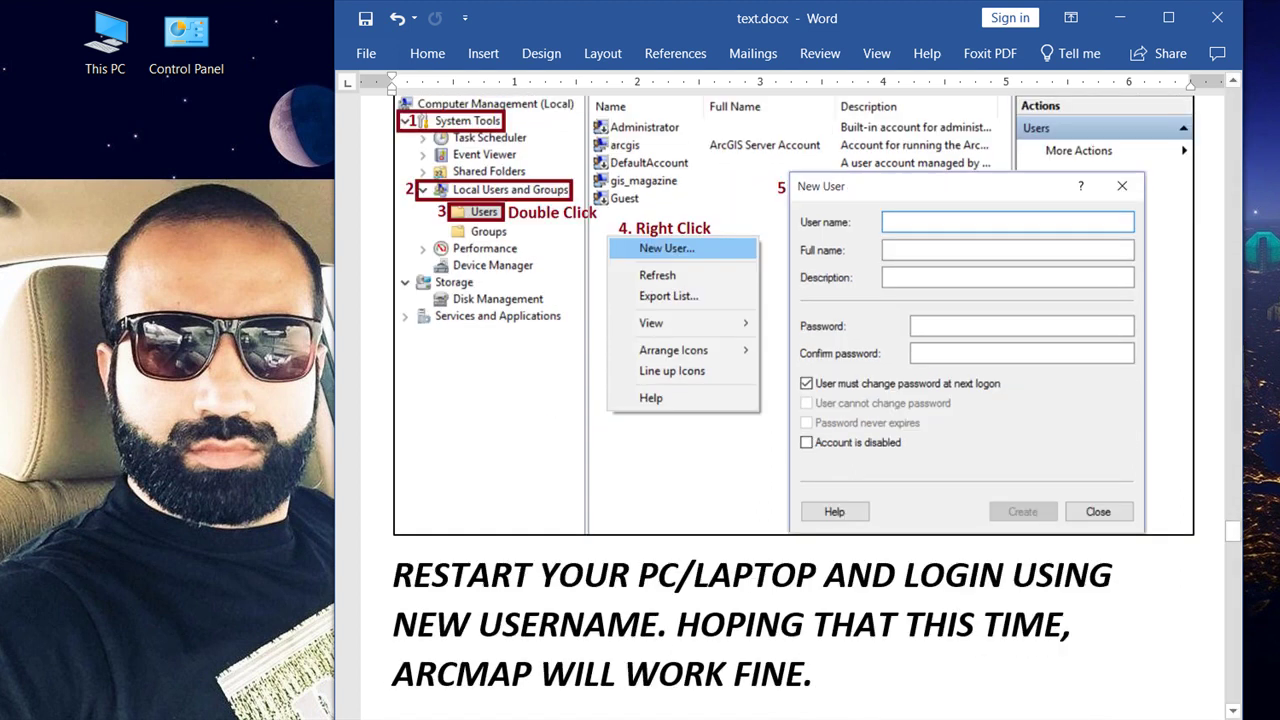
{"action": "scroll", "coordinate": [793, 397], "scroll_direction": "down", "scroll_amount": 3}
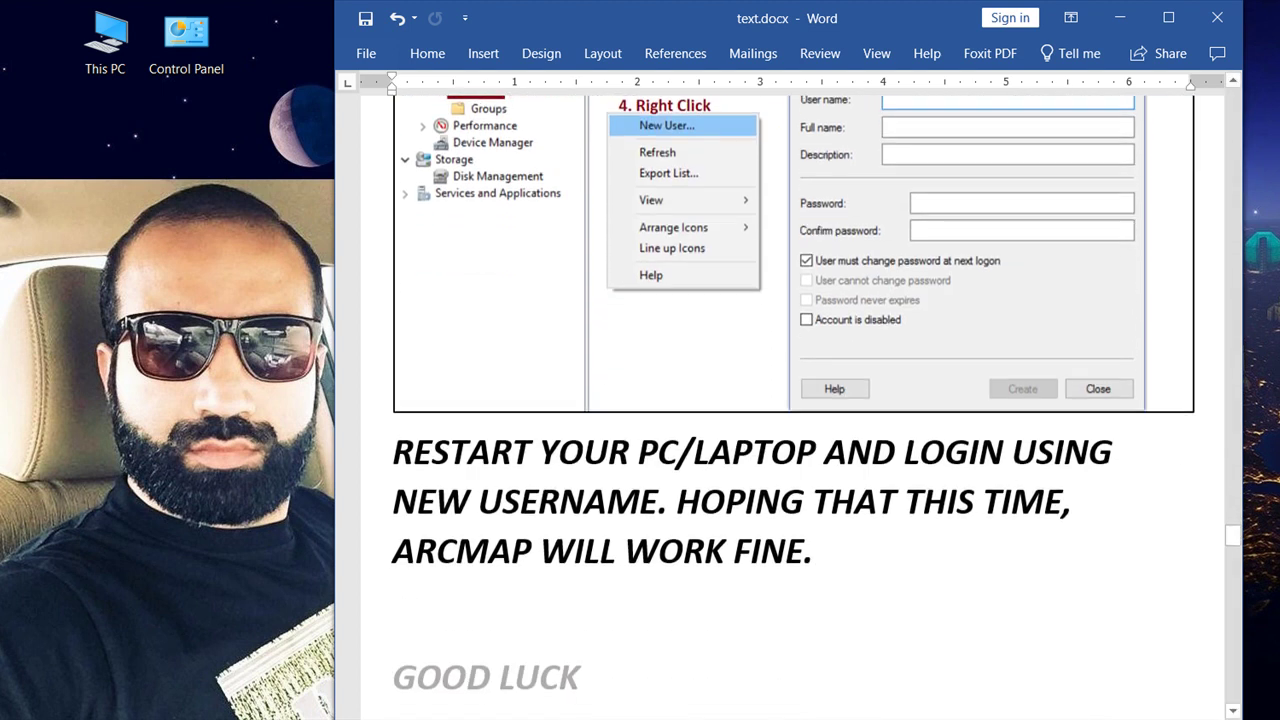
{"action": "scroll", "coordinate": [793, 400], "scroll_direction": "down", "scroll_amount": 3}
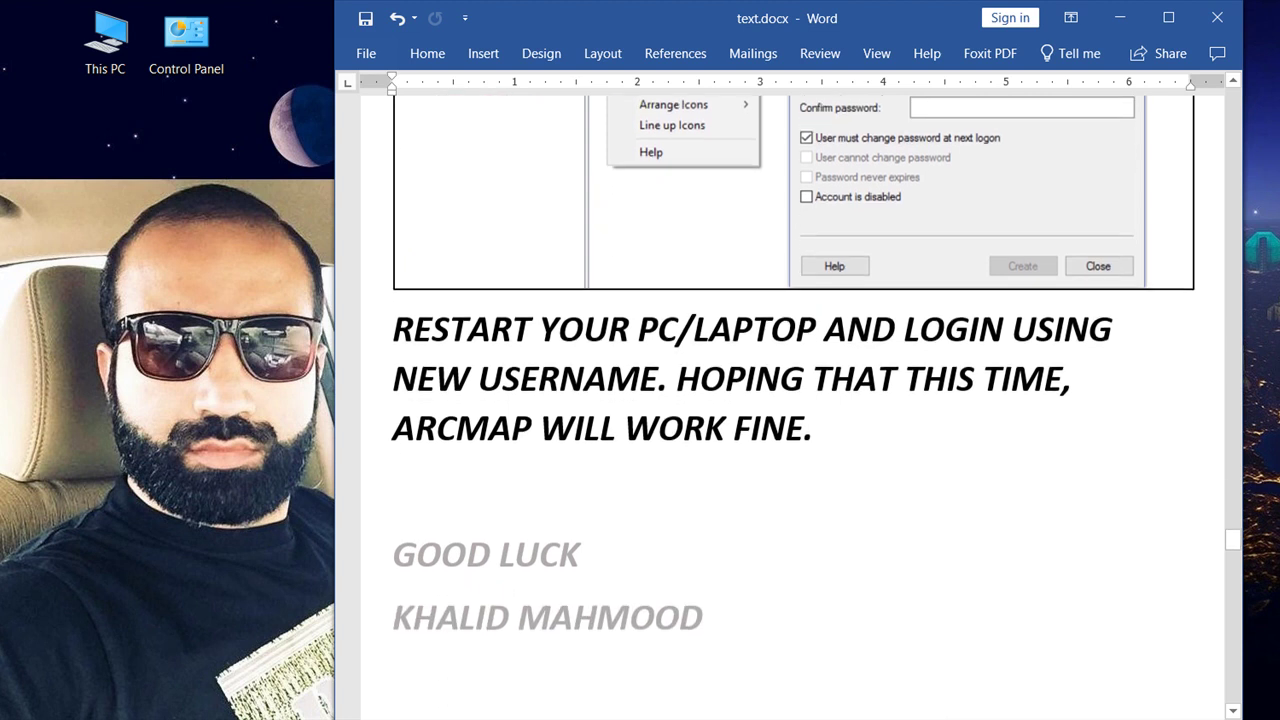